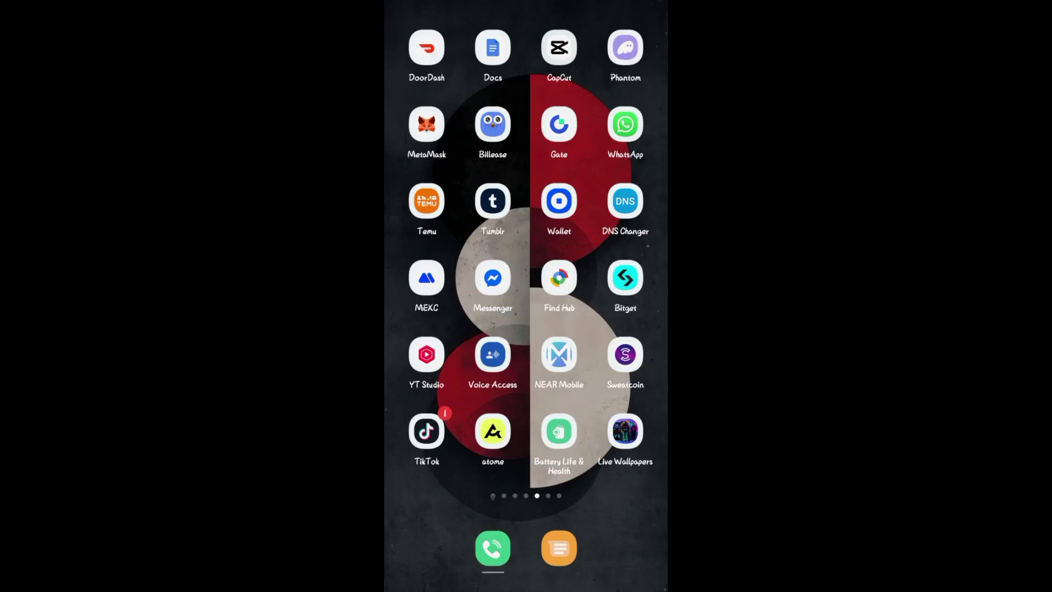
Launch Messenger from the Android home screen to reach the chats list.
left_click(492, 277)
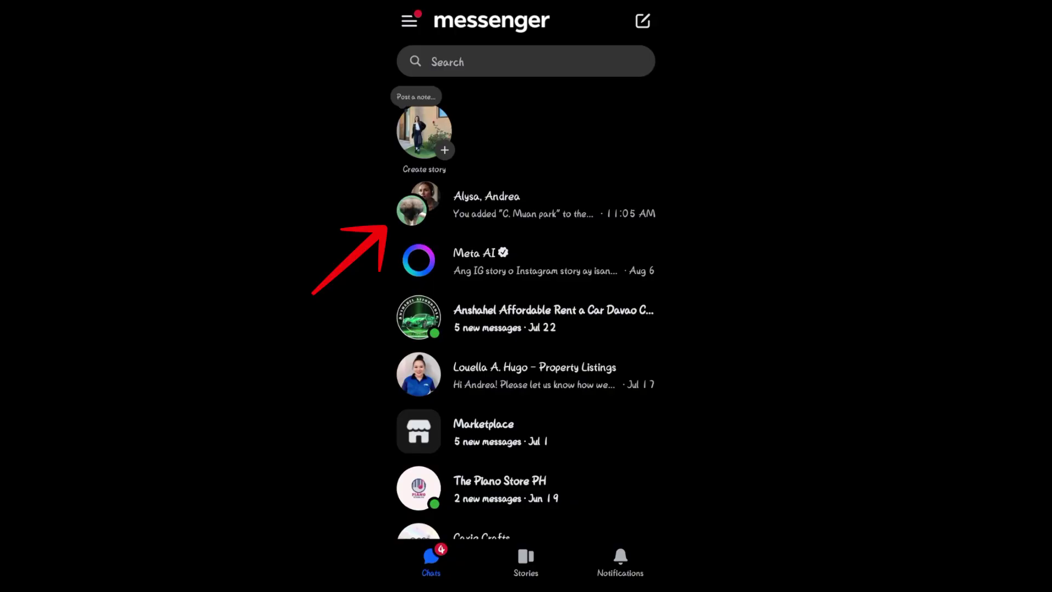
left_click(592, 212)
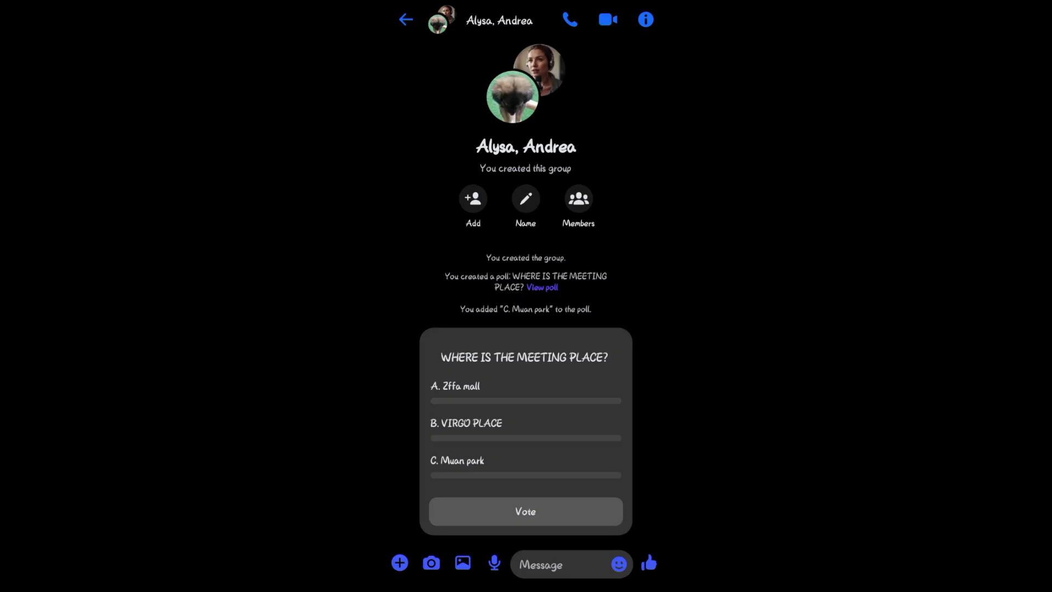
left_click(543, 287)
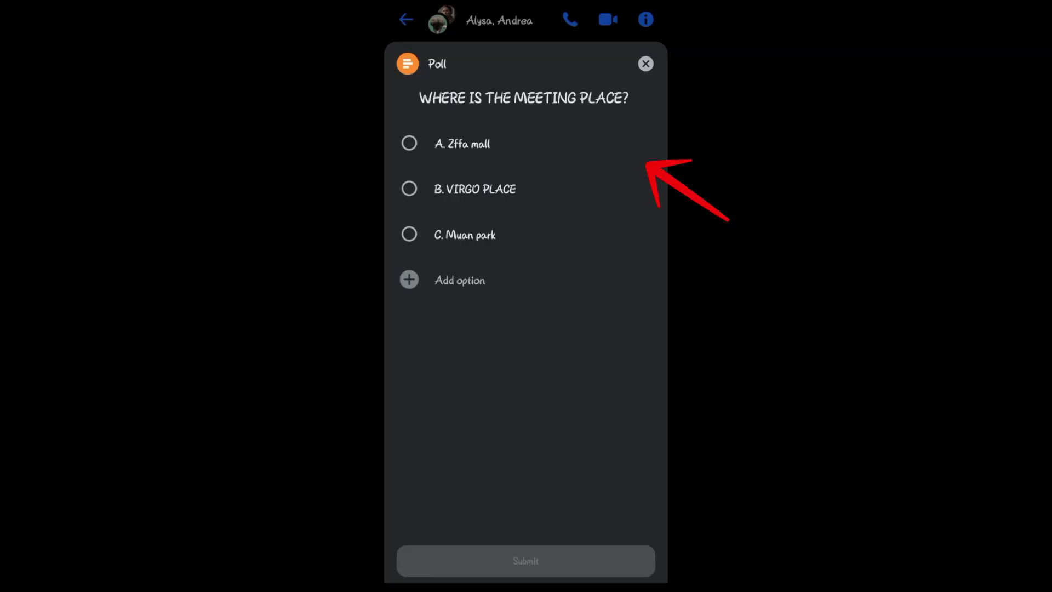
left_click(646, 64)
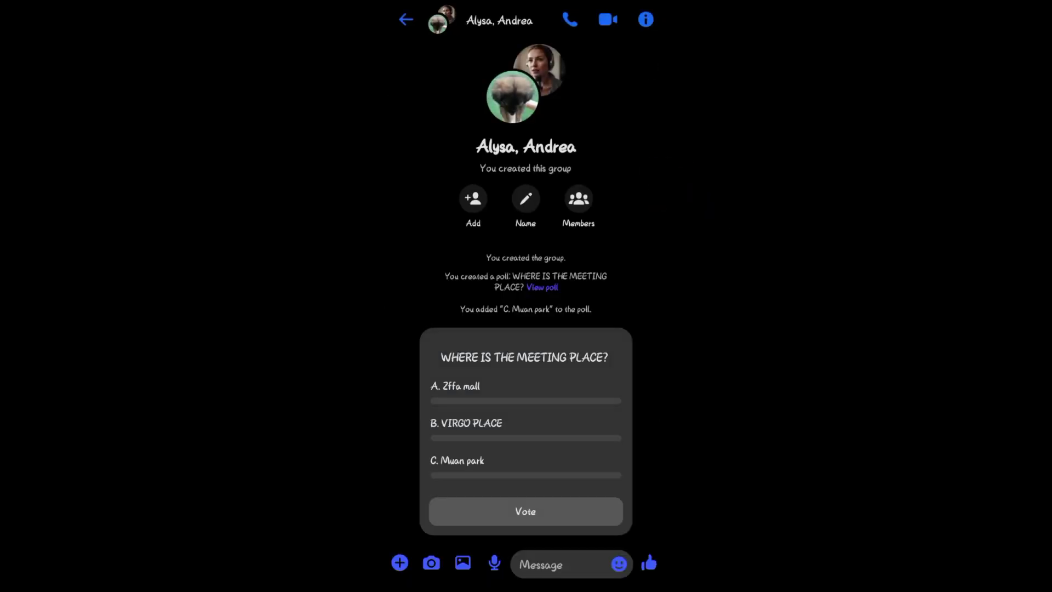
left_click(588, 365)
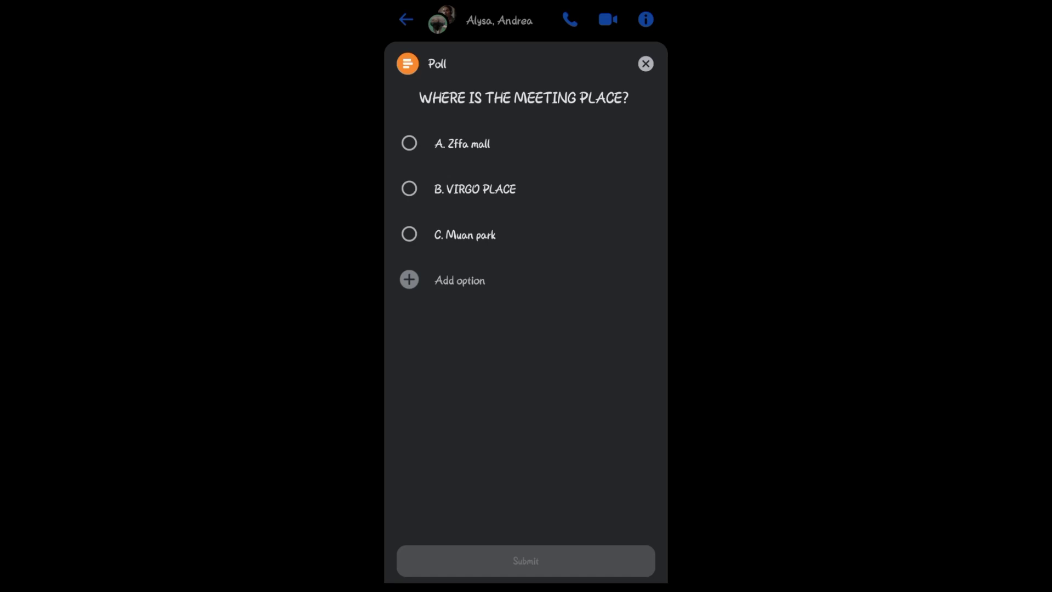
left_click(554, 155)
left_click(645, 64)
left_click(606, 375)
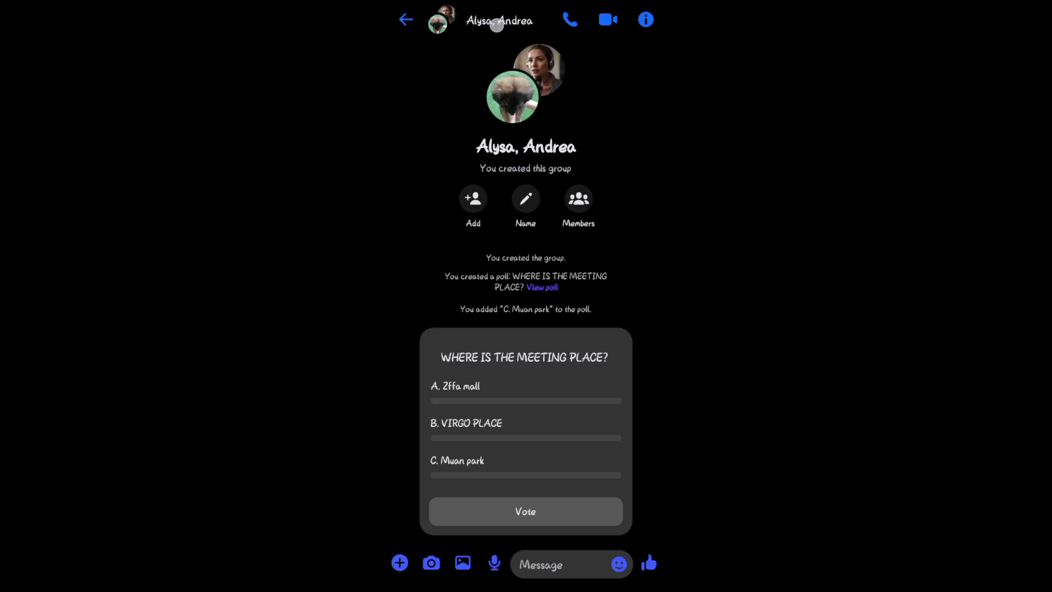
Return to the chats list, bring up and dismiss the group chat's Pin/Archive/Delete options, and reopen it.
left_click(406, 20)
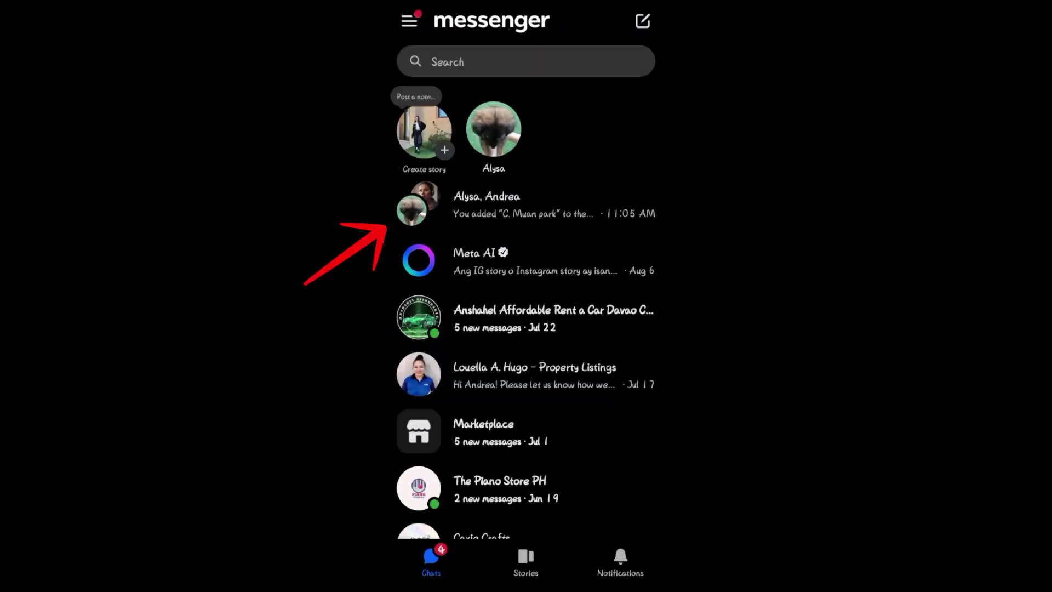
left_click(628, 201)
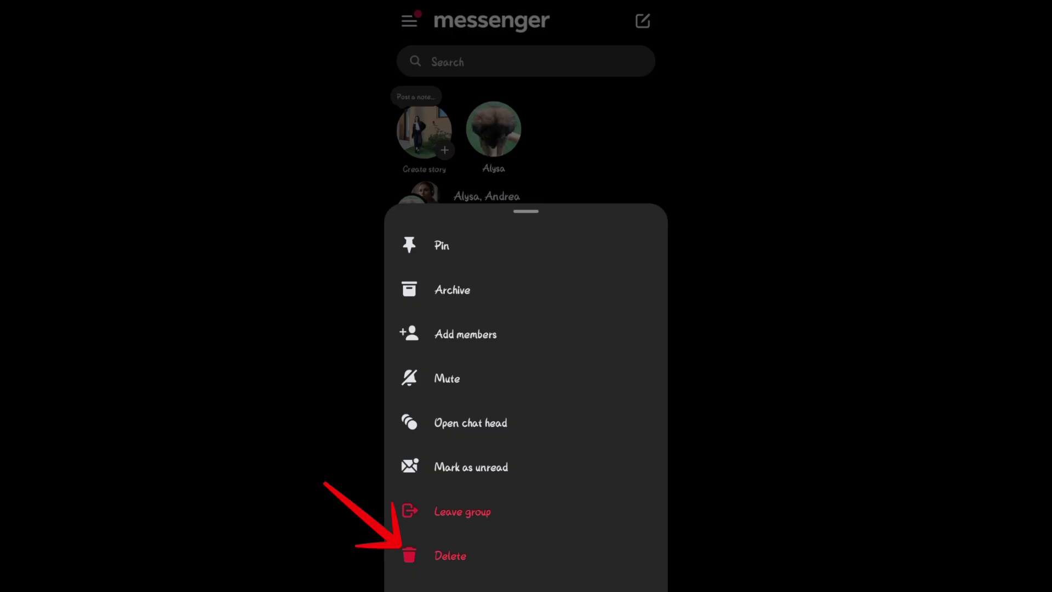
left_click(553, 181)
left_click(559, 212)
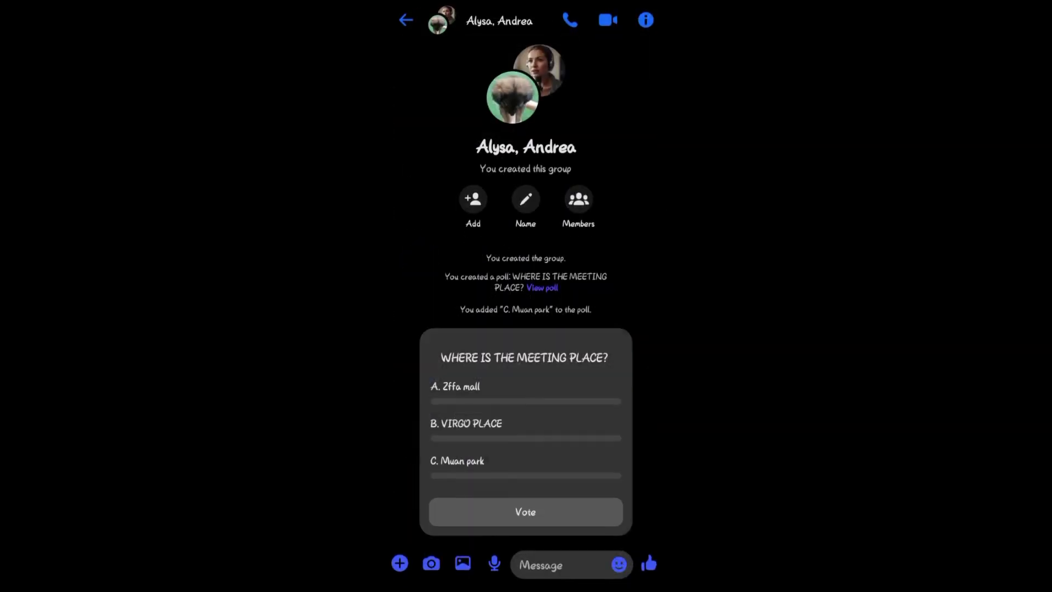
Open a blank Poll form from the group chat's + menu, leaving question and options empty.
left_click(561, 566)
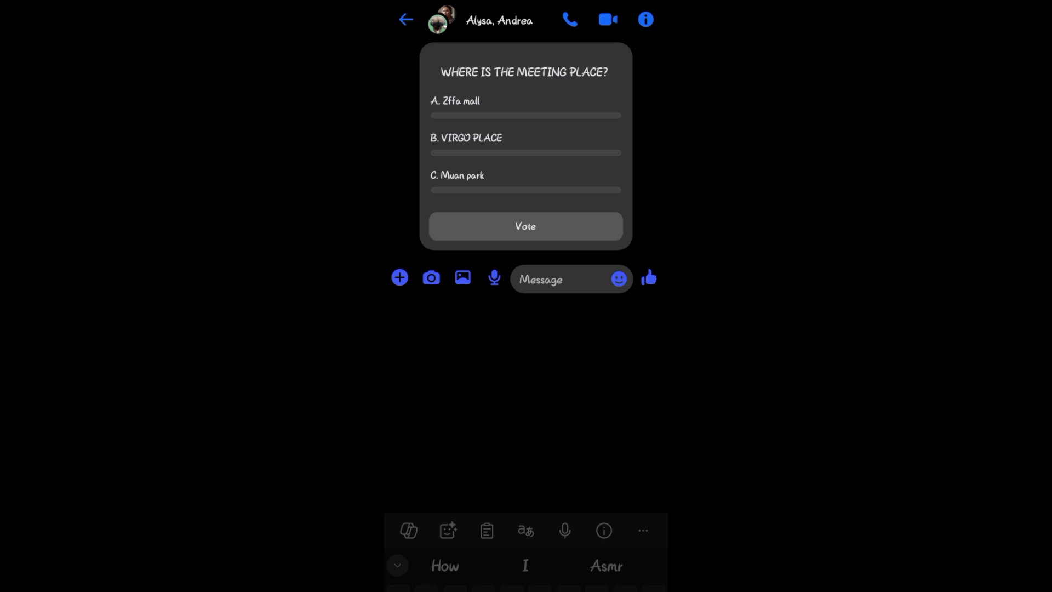
left_click(400, 279)
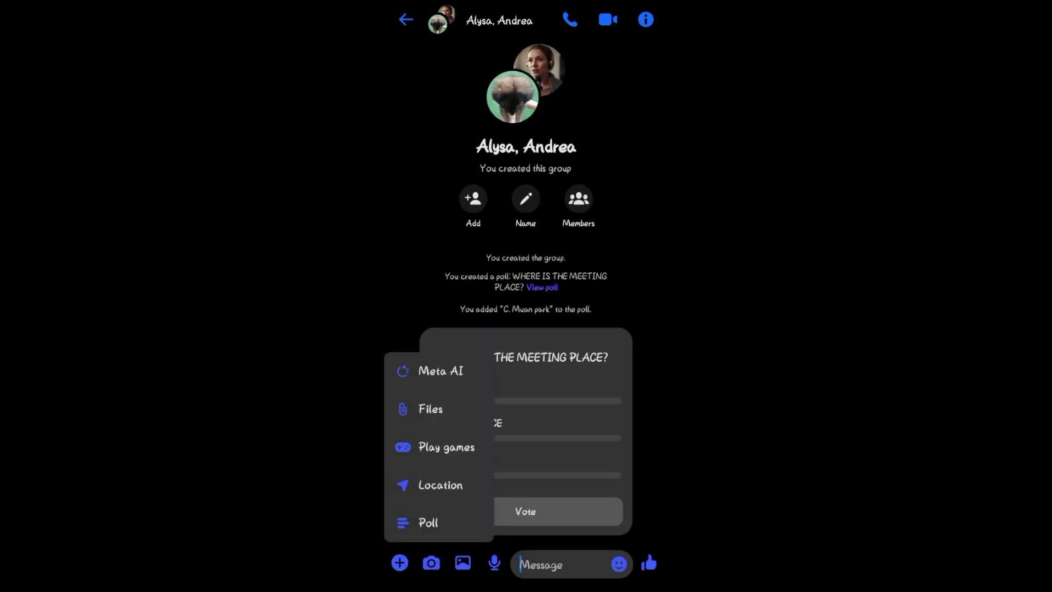
left_click(429, 521)
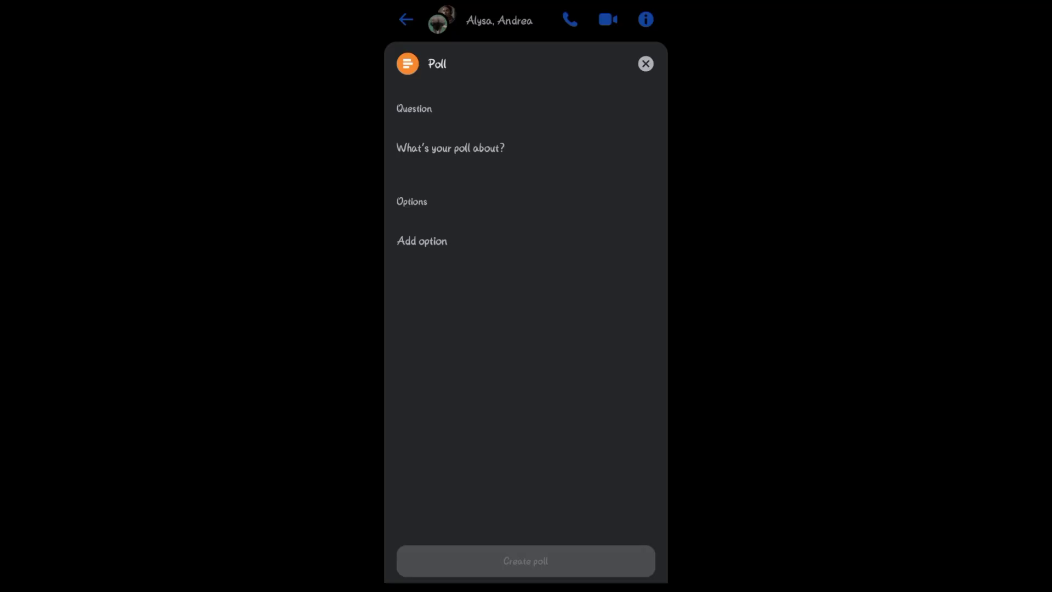
left_click(606, 142)
left_click(608, 142)
left_click(607, 142)
left_click(607, 142)
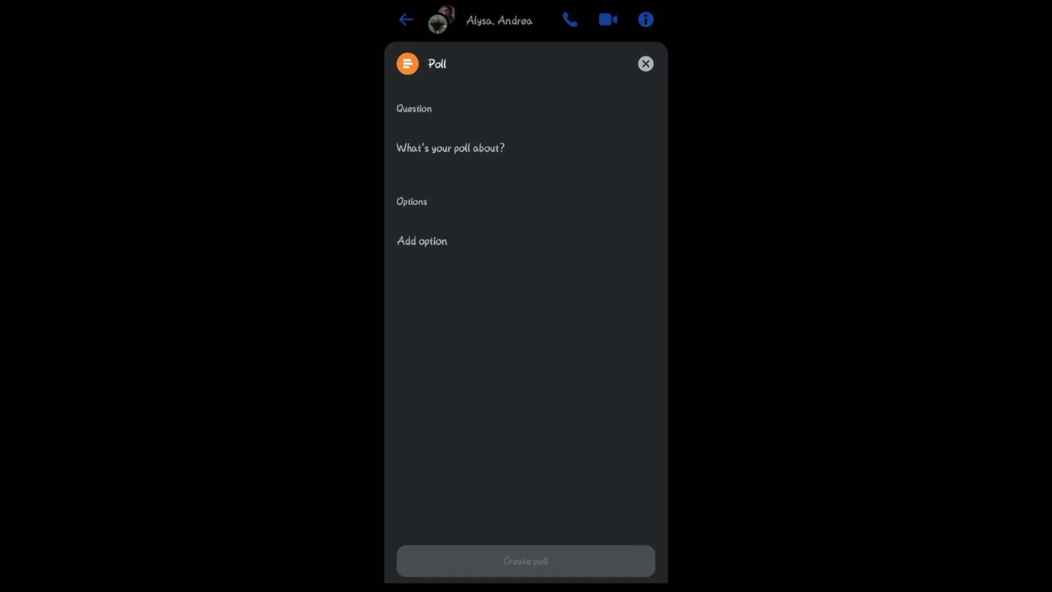